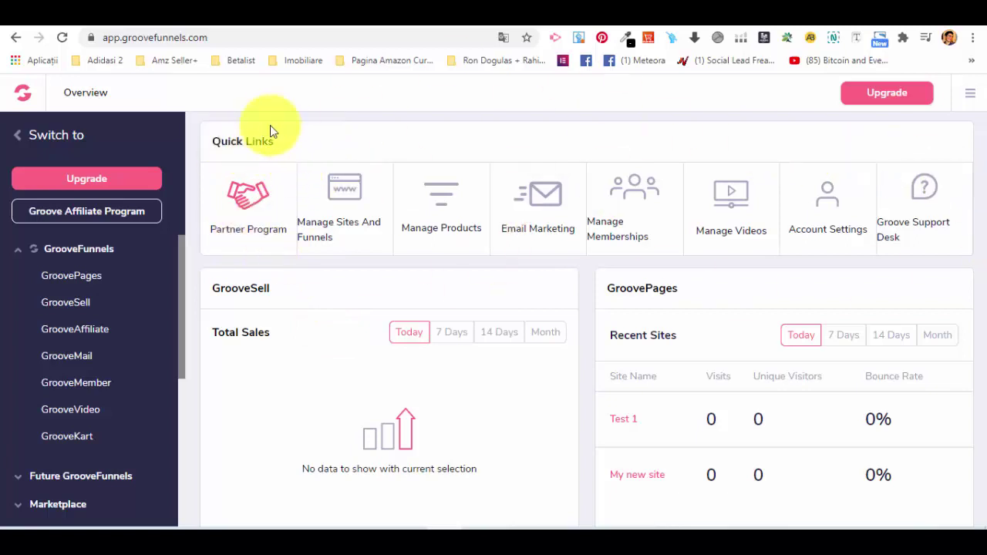
Open the product management area and examine the sales, revenue and projection figures on the vendor dashboard
left_click(440, 204)
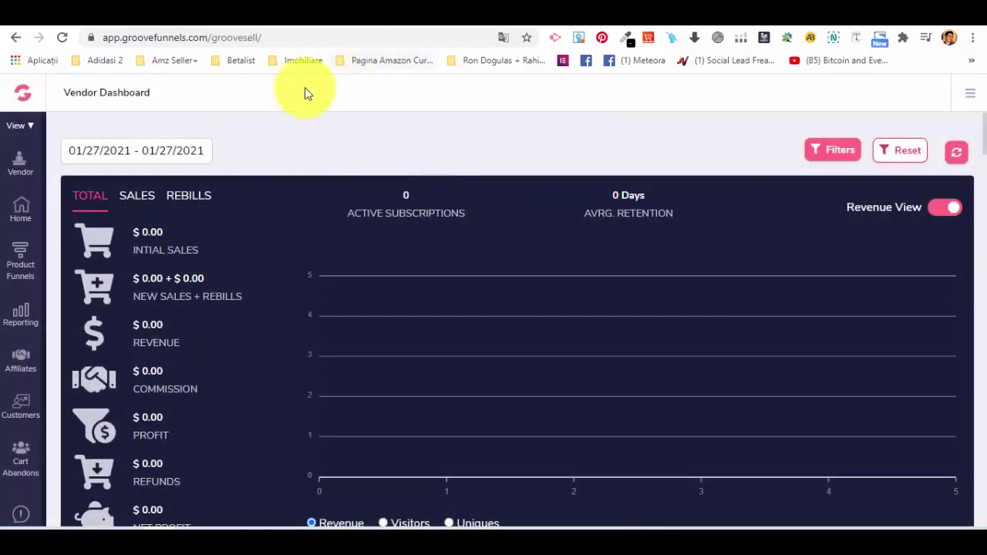
scroll(335, 244, "down", 2)
scroll(297, 238, "up", 2)
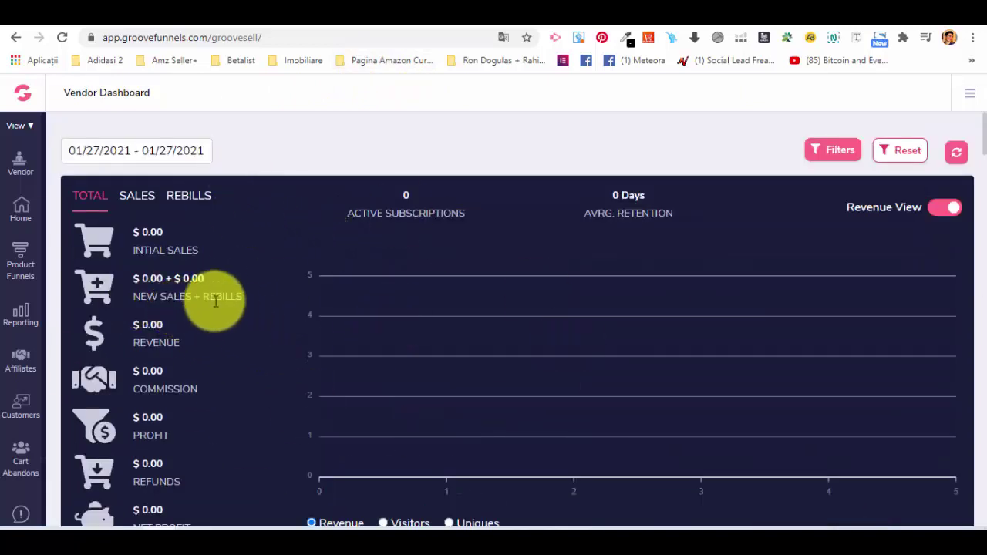
scroll(262, 309, "down", 1)
scroll(292, 342, "up", 1)
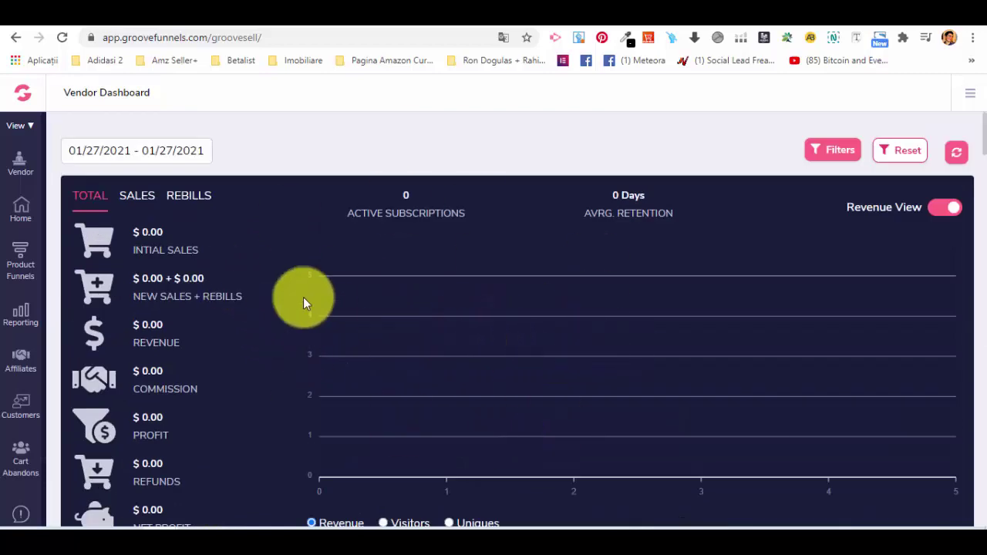
scroll(322, 331, "down", 1)
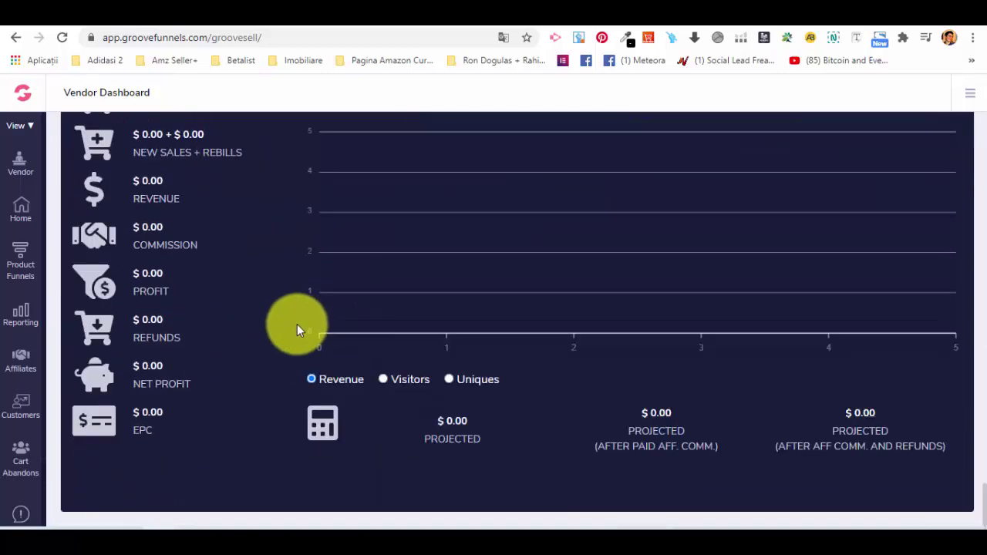
scroll(264, 308, "up", 1)
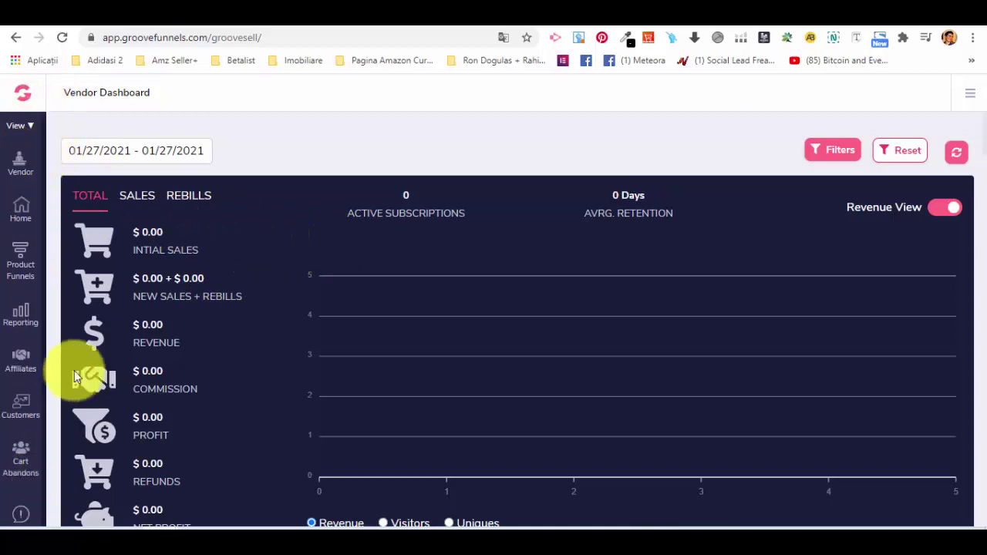
scroll(15, 328, "down", 1)
scroll(21, 251, "up", 1)
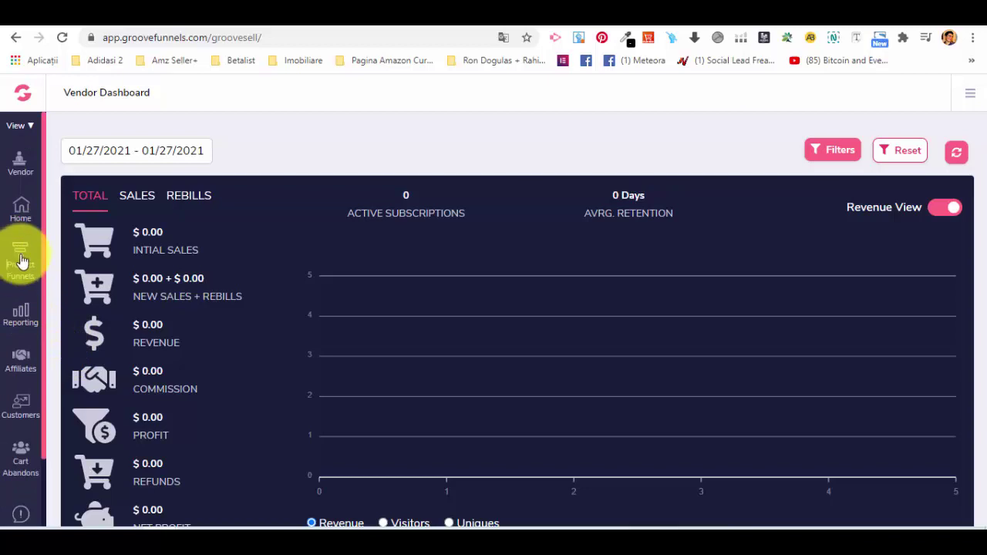
Delete the existing draft product funnel named 123 from the product funnels list
left_click(22, 262)
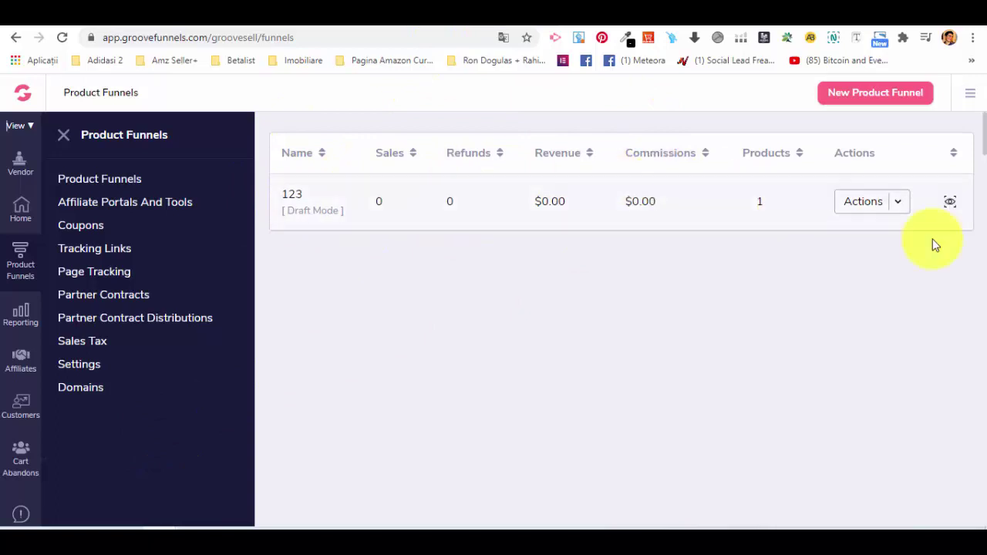
left_click(901, 206)
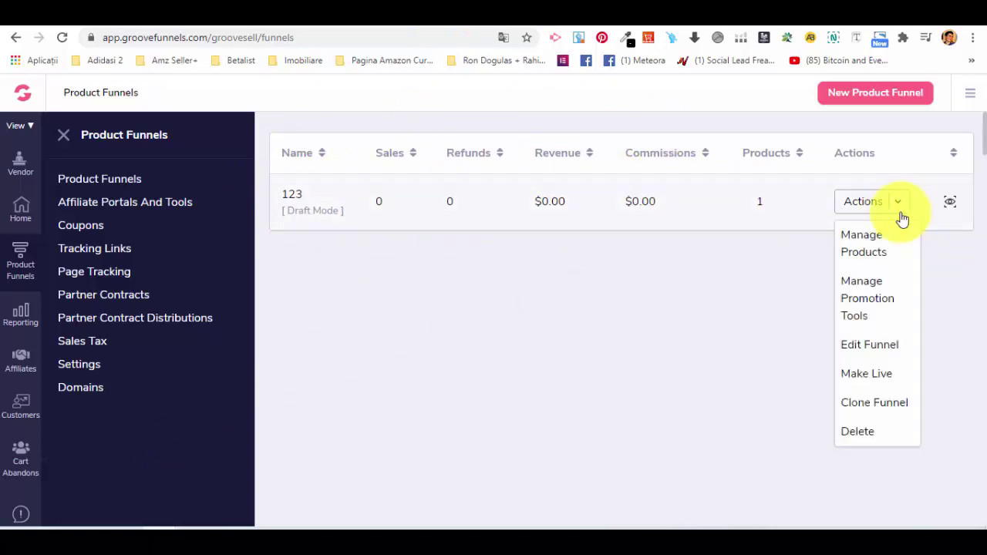
left_click(864, 439)
left_click(451, 400)
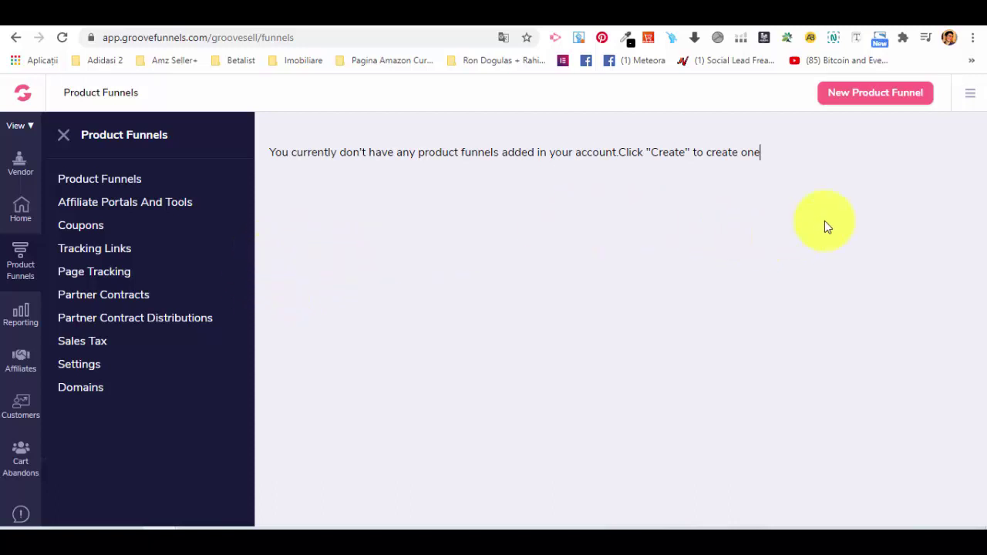
Start a new product funnel named "Test Product" with internal name "testproduct123" and description "testing the funnel"
left_click(866, 95)
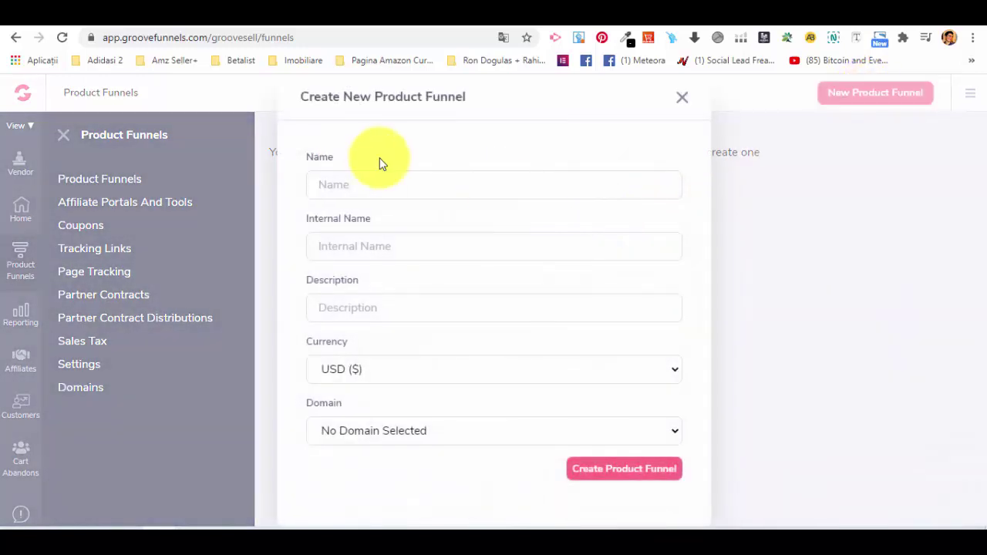
left_click(369, 189)
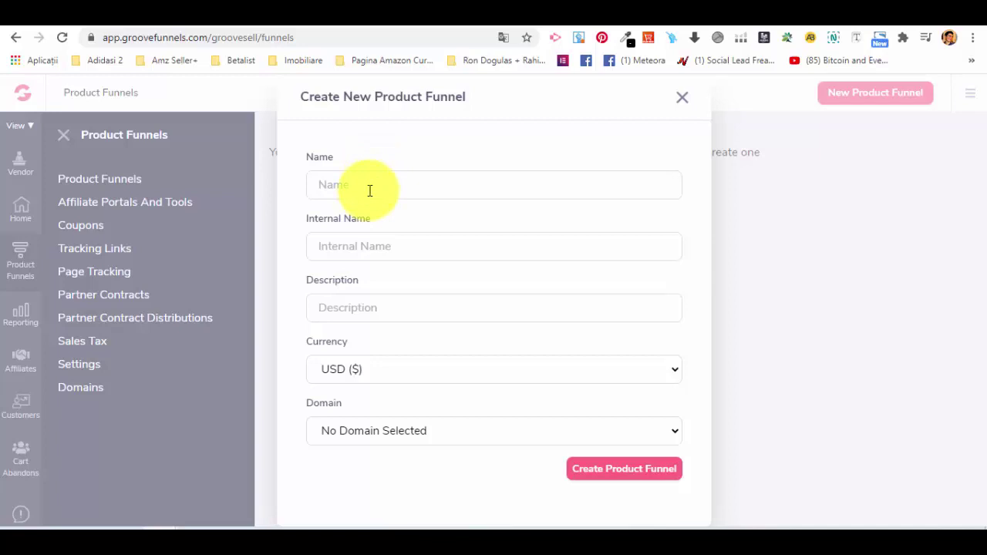
type("Test Product")
left_click(388, 248)
type("ttest")
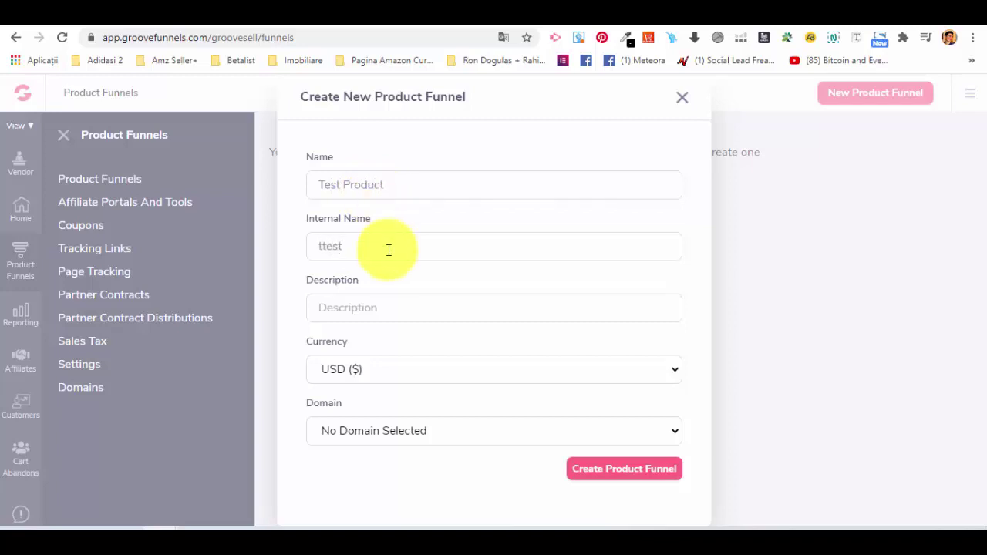
key("BackSpace")
key("BackSpace")
key("BackSpace")
key("BackSpace")
key("BackSpace")
type("testproduct123test")
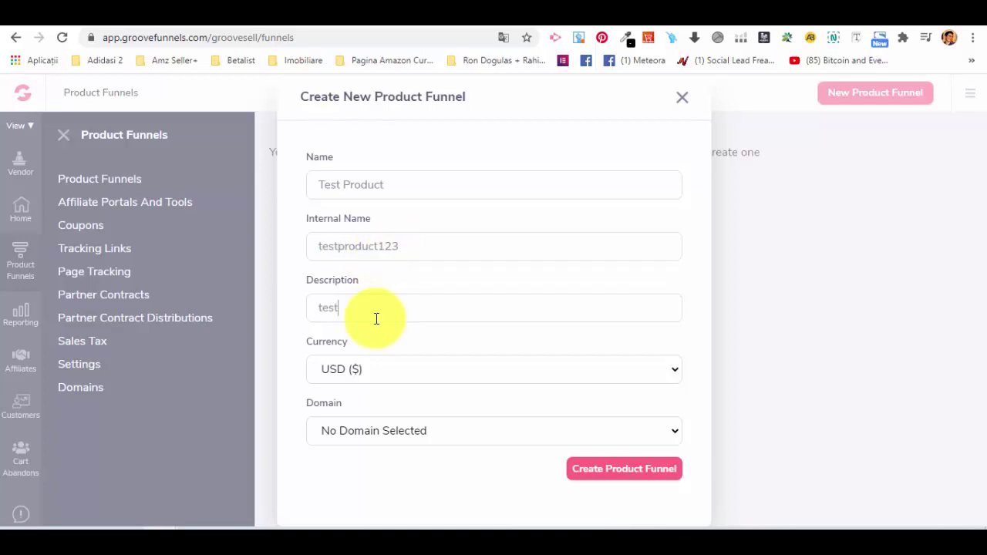
type("ing the funnel")
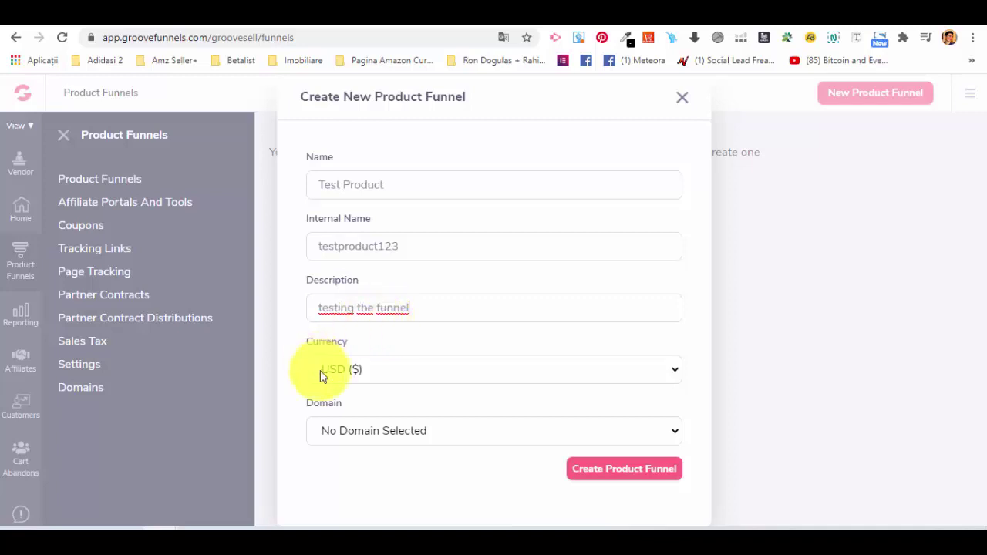
Leave the new funnel without a domain and create the product funnel
left_click(419, 429)
left_click(425, 429)
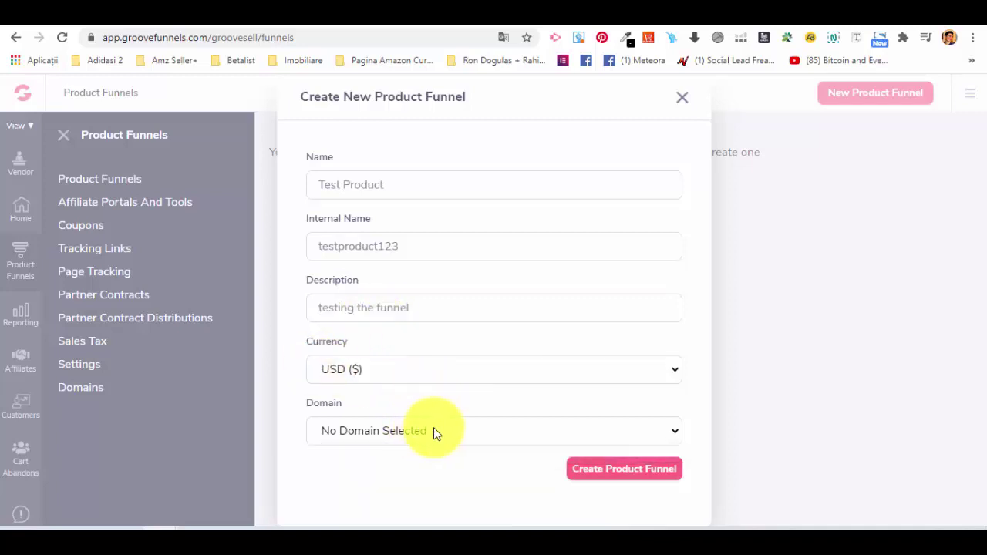
left_click(627, 470)
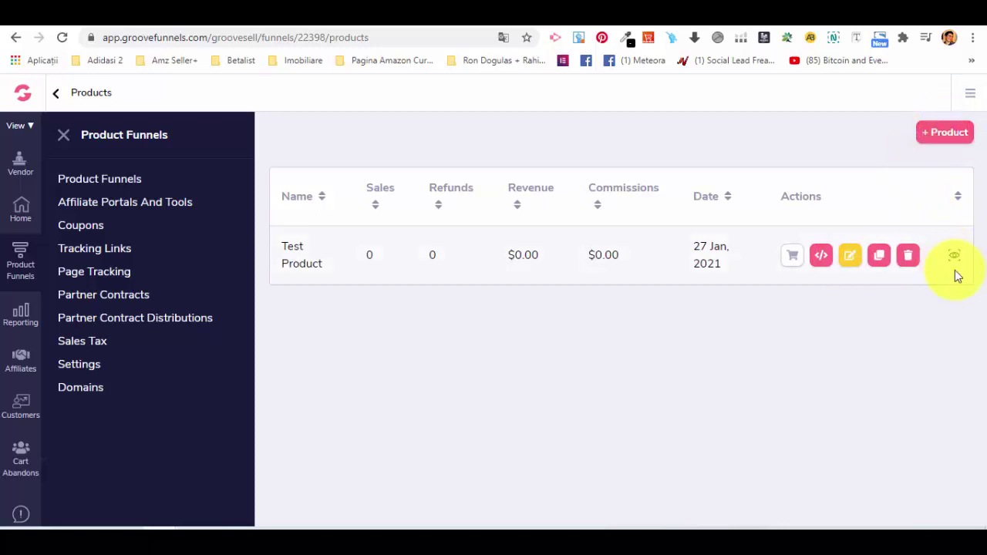
View Test Product's price points, and save its product info with the internal name "testproduct123"
left_click(954, 259)
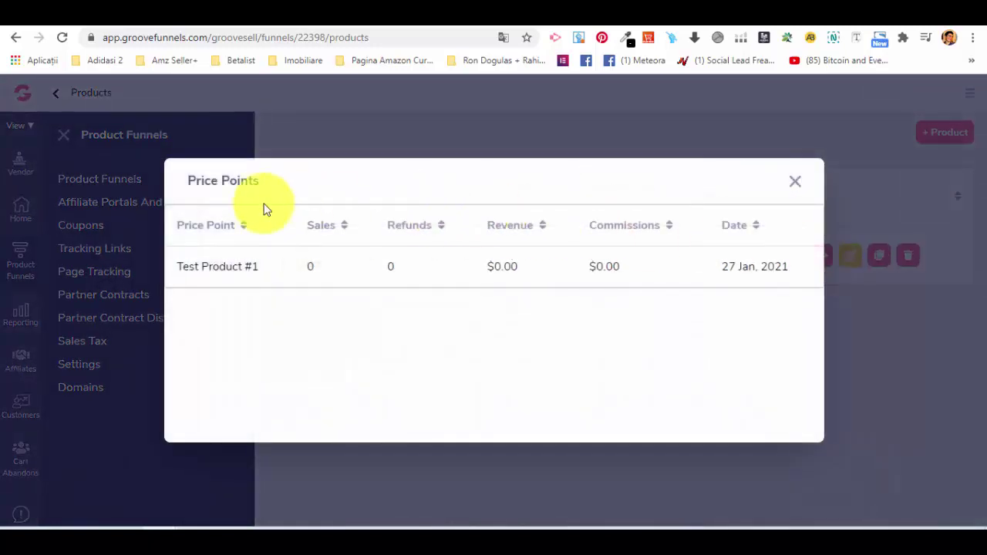
left_click(795, 180)
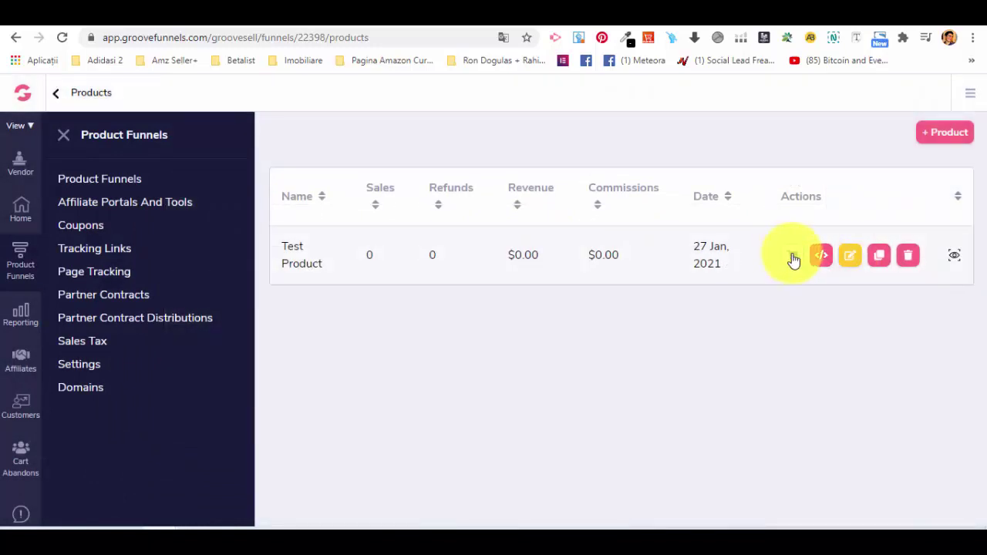
left_click(851, 257)
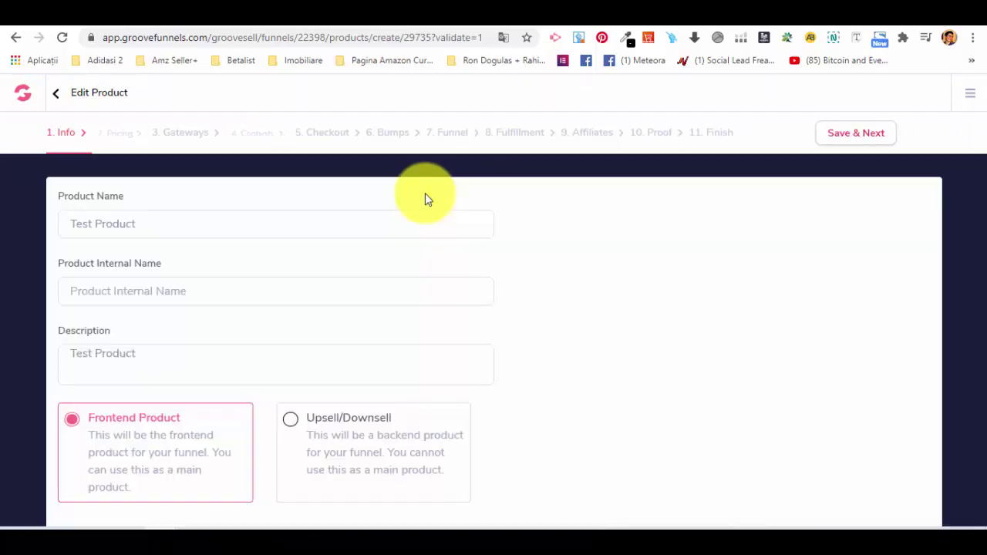
left_click(123, 294)
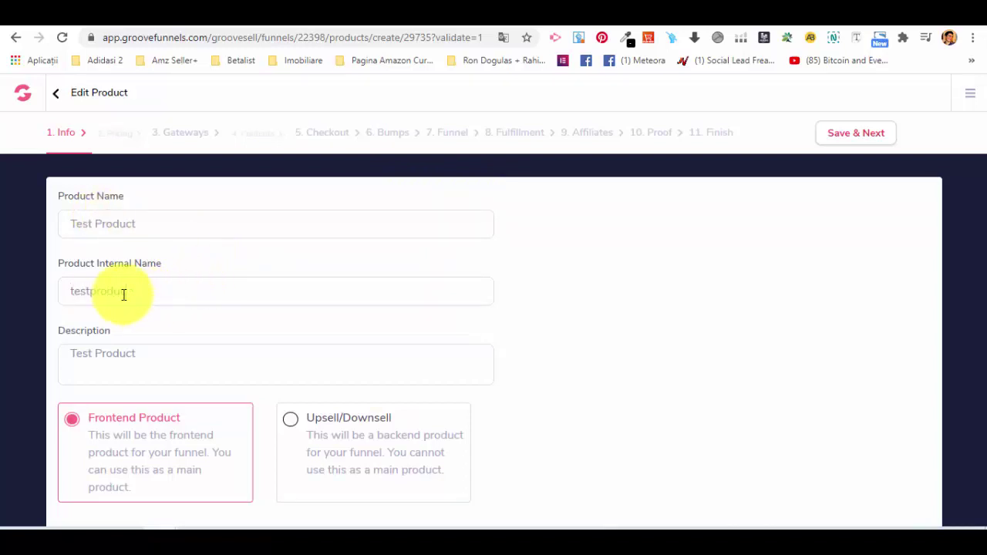
scroll(115, 300, "down", 1)
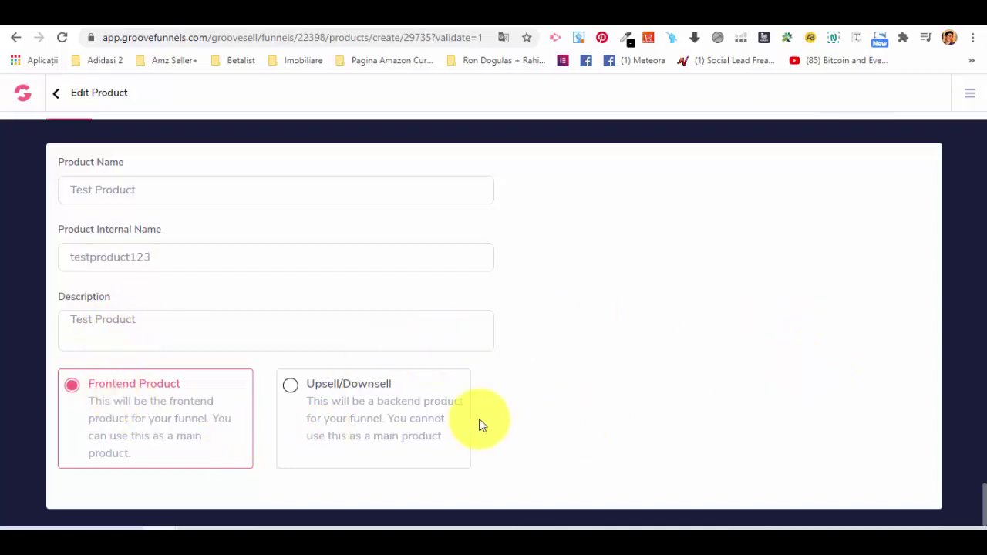
scroll(644, 315, "up", 1)
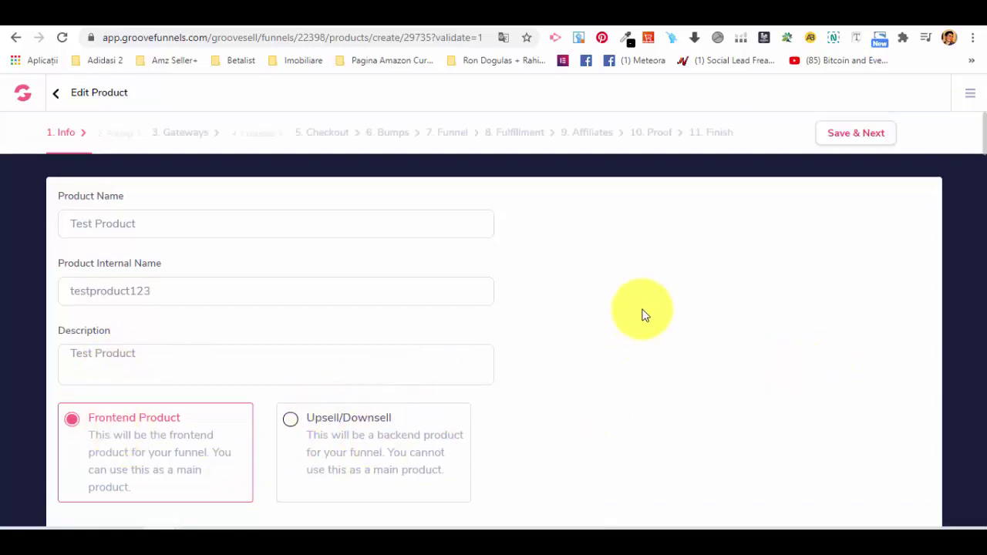
left_click(858, 138)
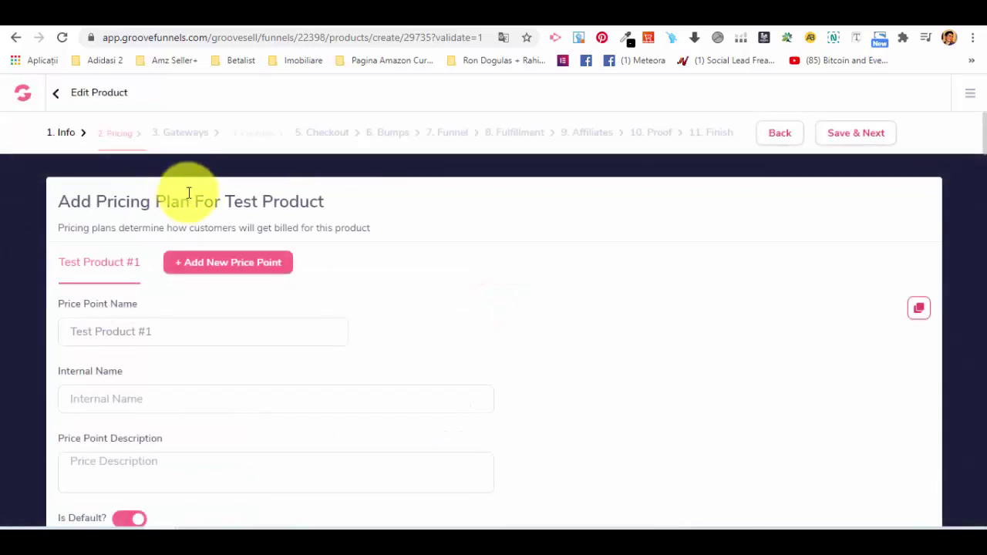
Set the one-time price of the Test Product #1 price point to 17 and try to save the pricing plan
scroll(143, 352, "down", 1)
scroll(148, 337, "down", 3)
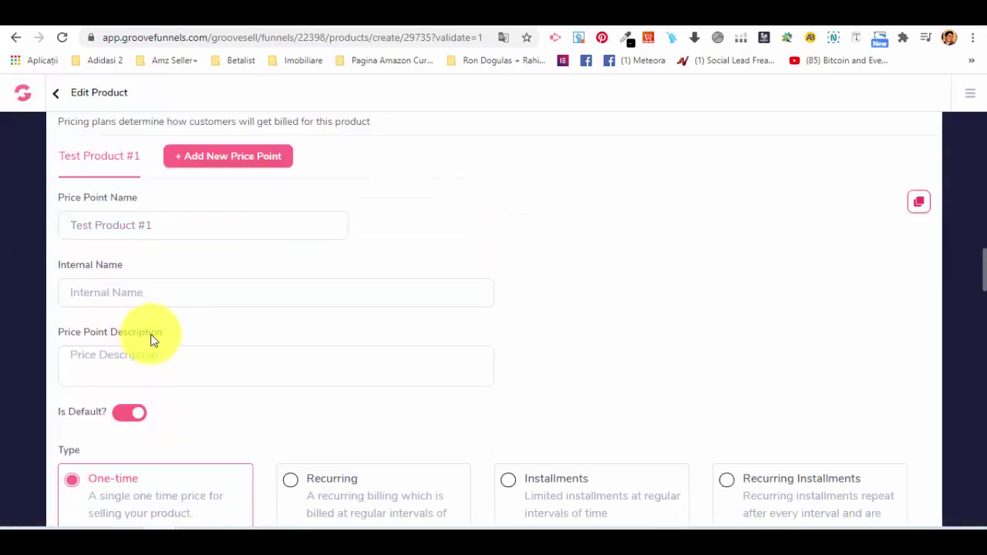
left_click(87, 462)
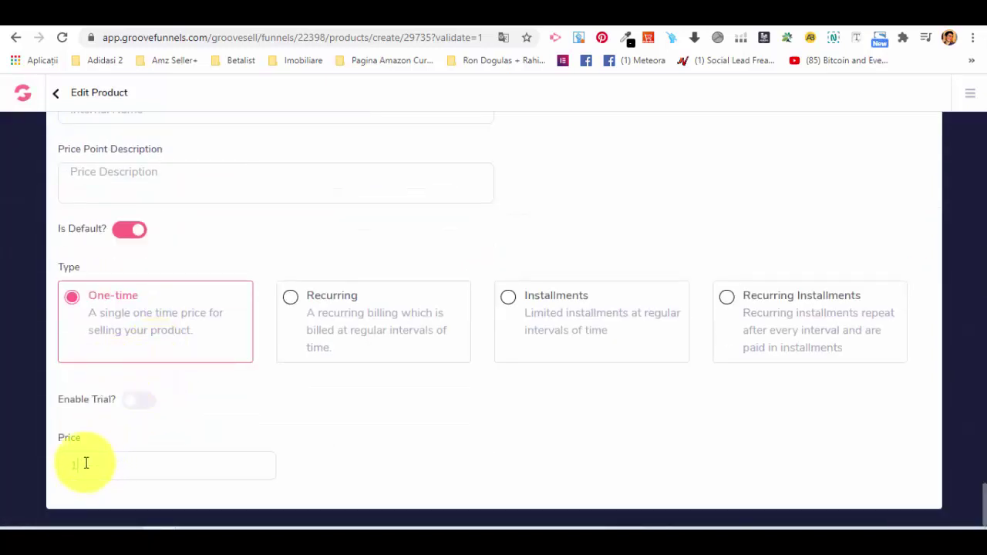
type("17")
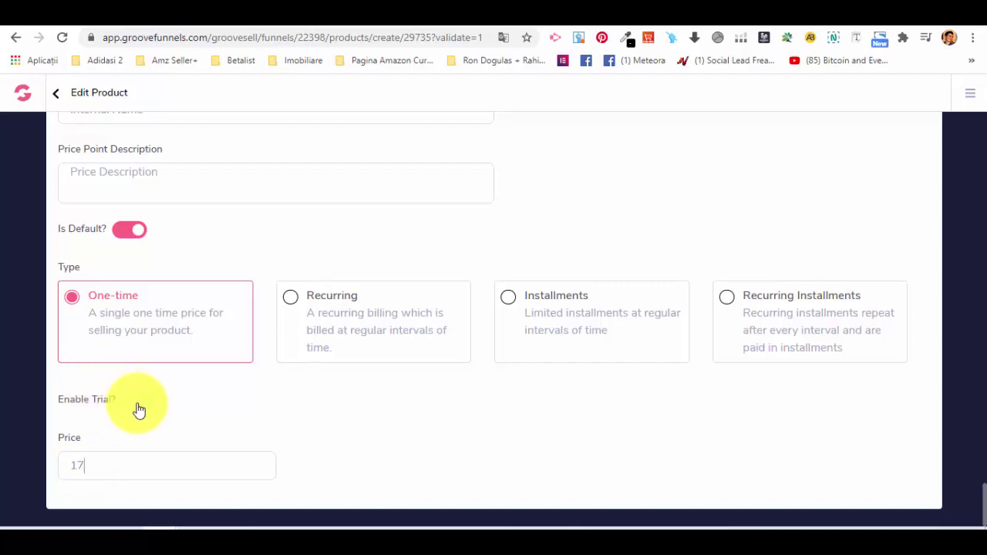
scroll(139, 410, "up", 3)
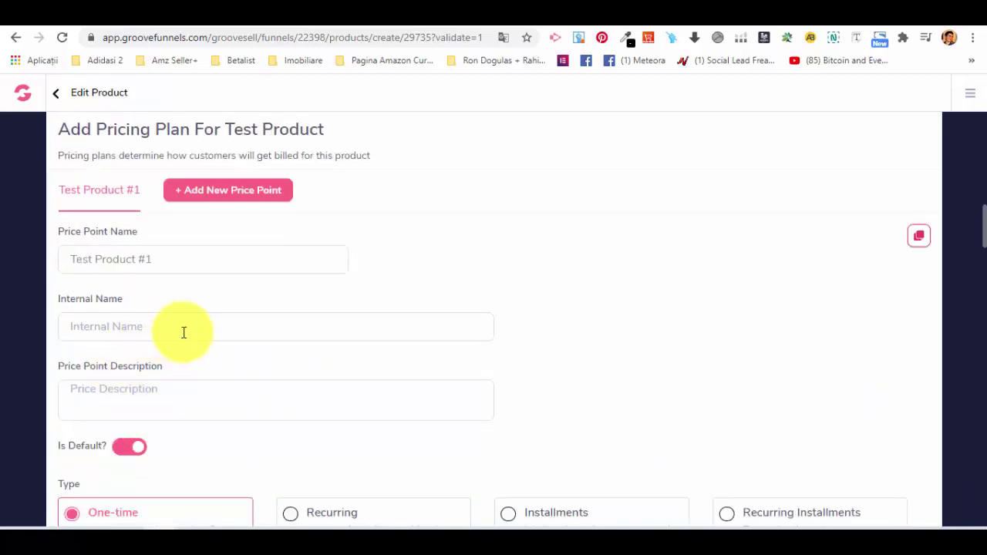
scroll(190, 330, "up", 1)
left_click(854, 137)
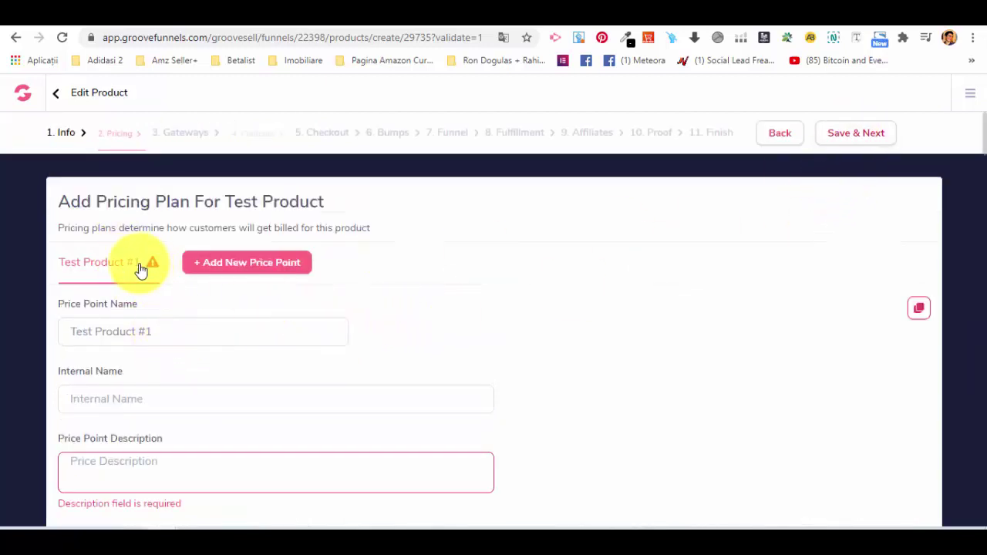
Enter "This price" as the price point description and save the pricing plan
scroll(169, 347, "down", 2)
left_click(127, 316)
type("This price")
scroll(645, 227, "up", 2)
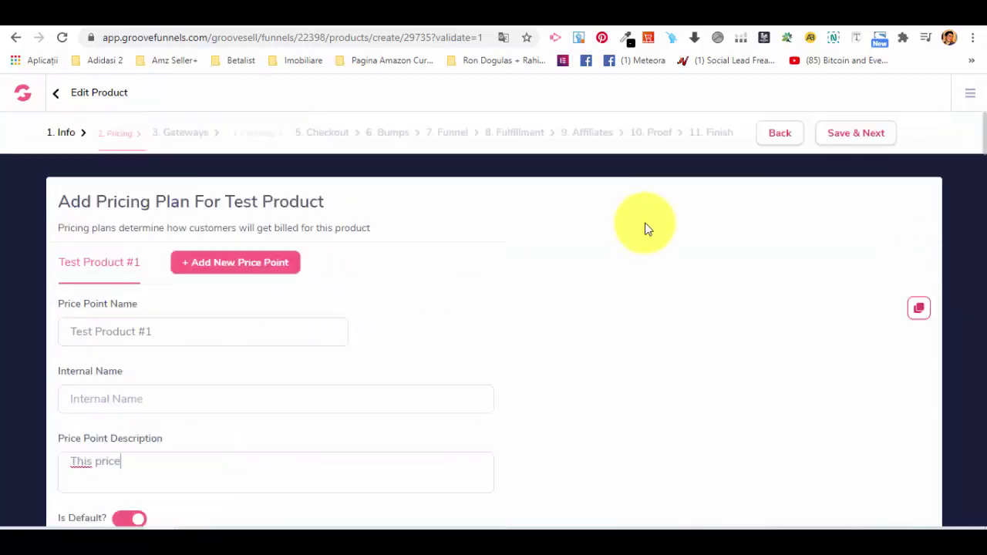
left_click(871, 133)
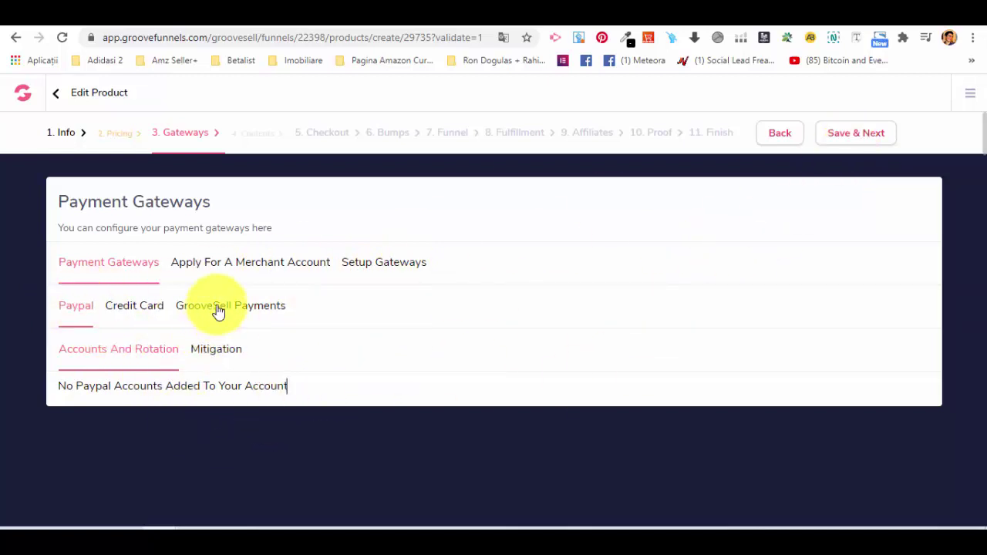
Check the credit card and PayPal payment gateways, and continue to the product's Contents stage without adding any
left_click(129, 316)
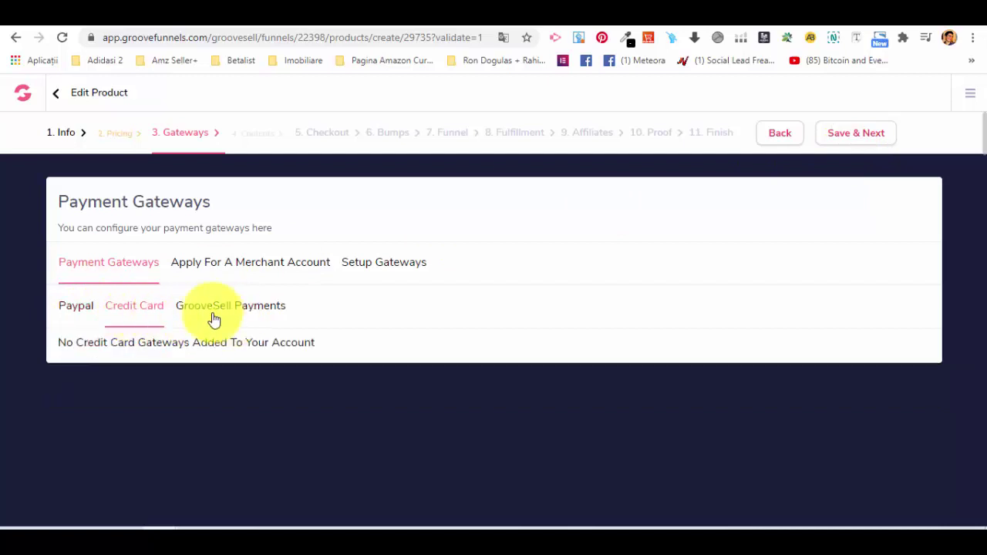
left_click(77, 315)
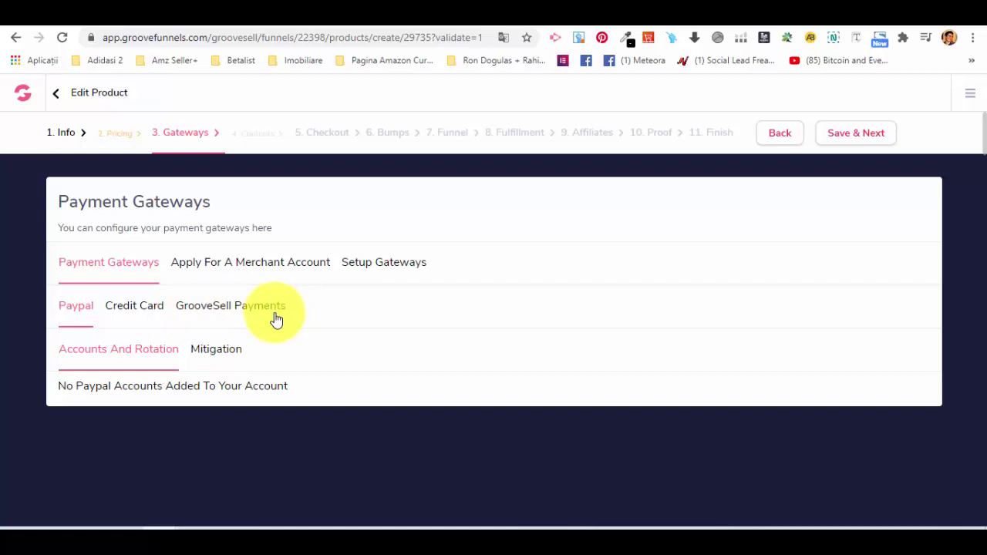
left_click(853, 134)
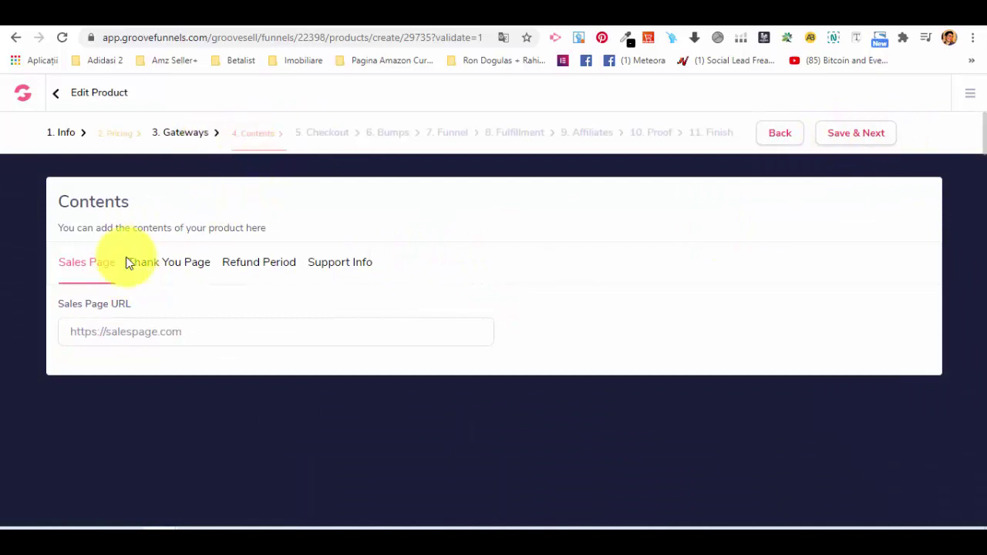
Review the sales page, thank you page, refund period and support info settings in the product's Contents stage
left_click(97, 330)
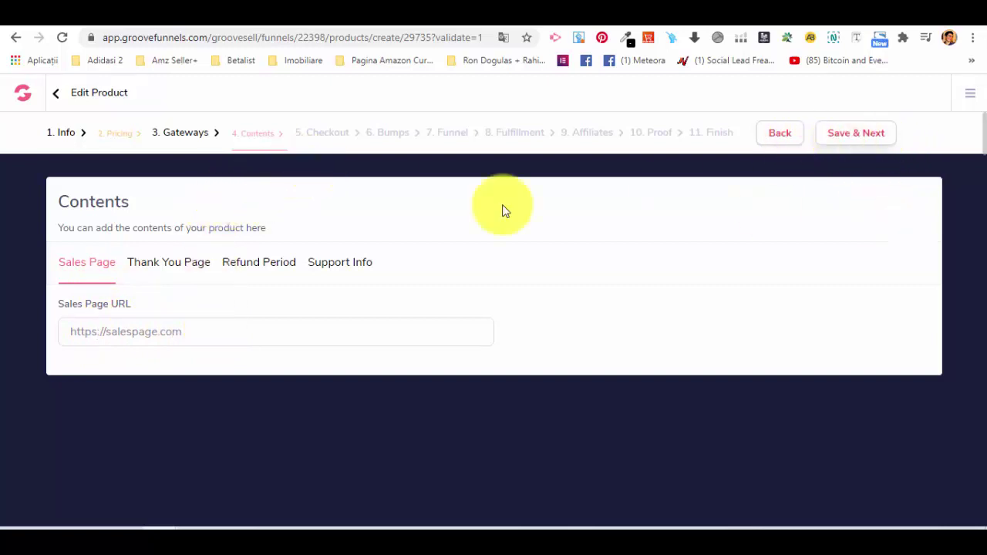
left_click(197, 262)
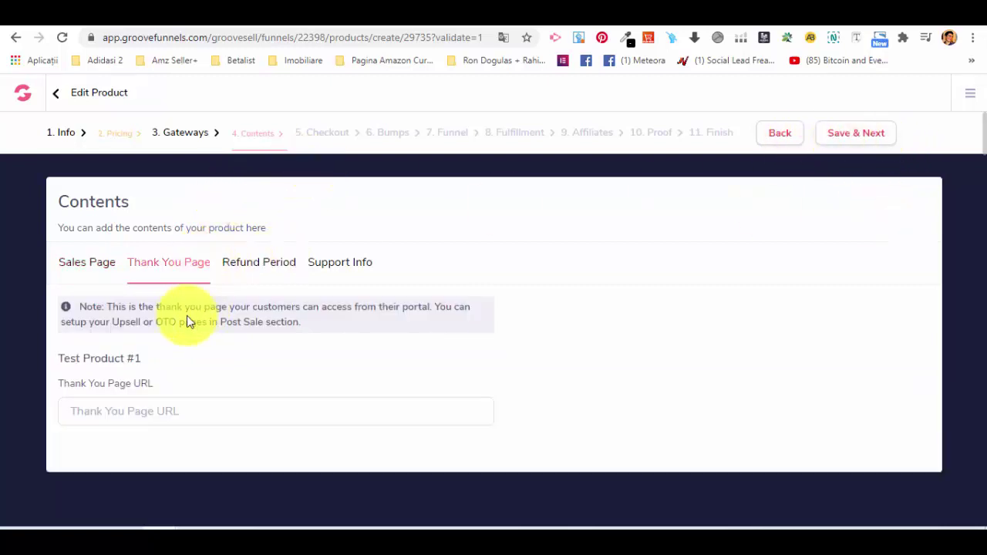
left_click(276, 270)
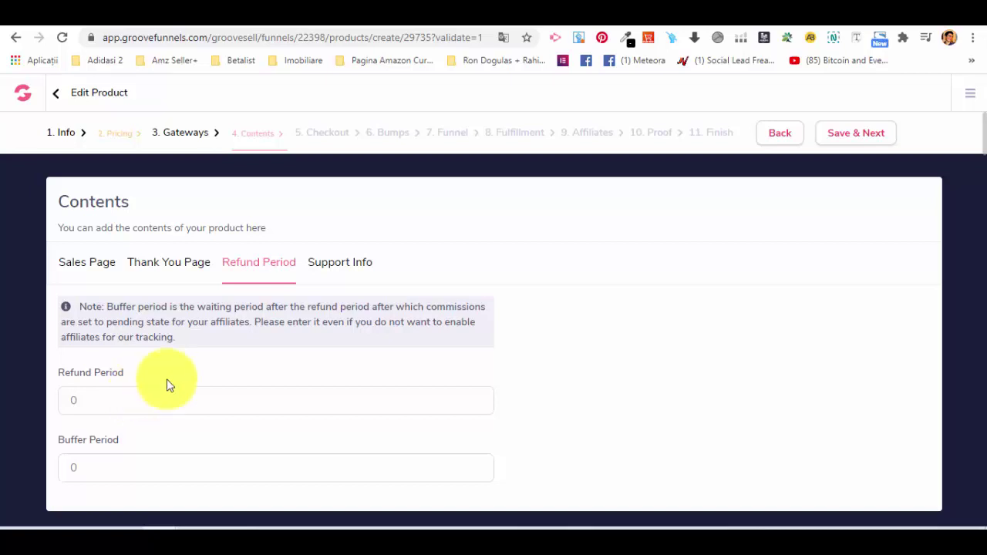
left_click(341, 264)
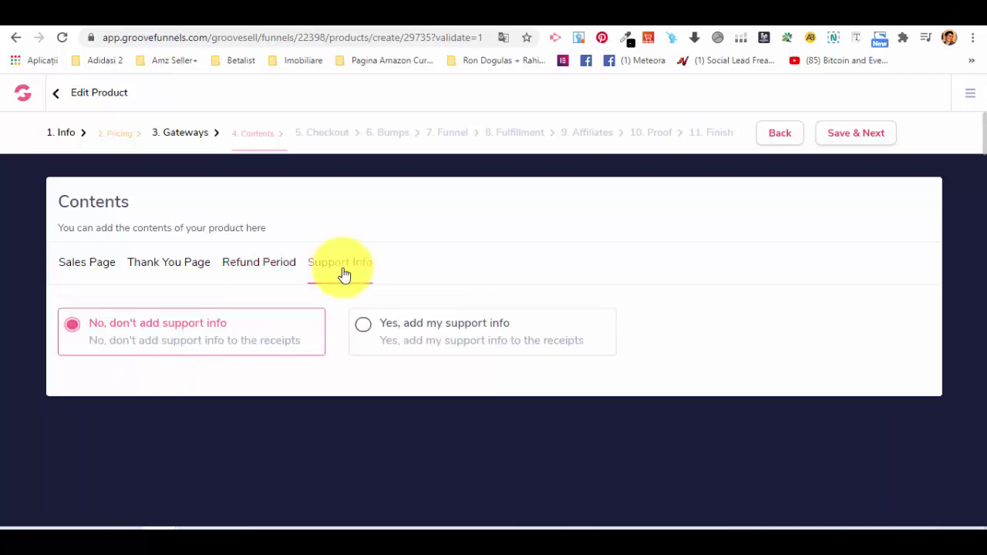
left_click(363, 330)
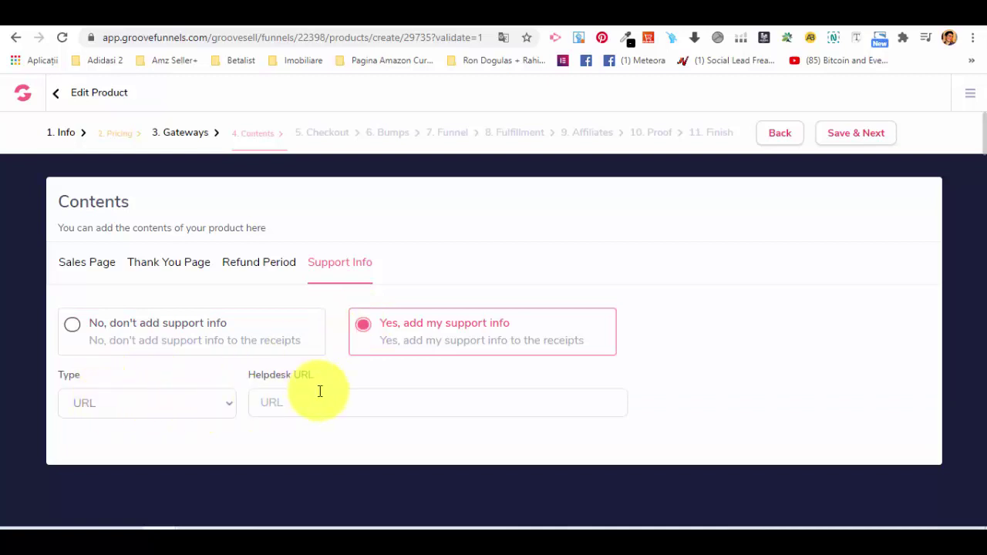
left_click(865, 134)
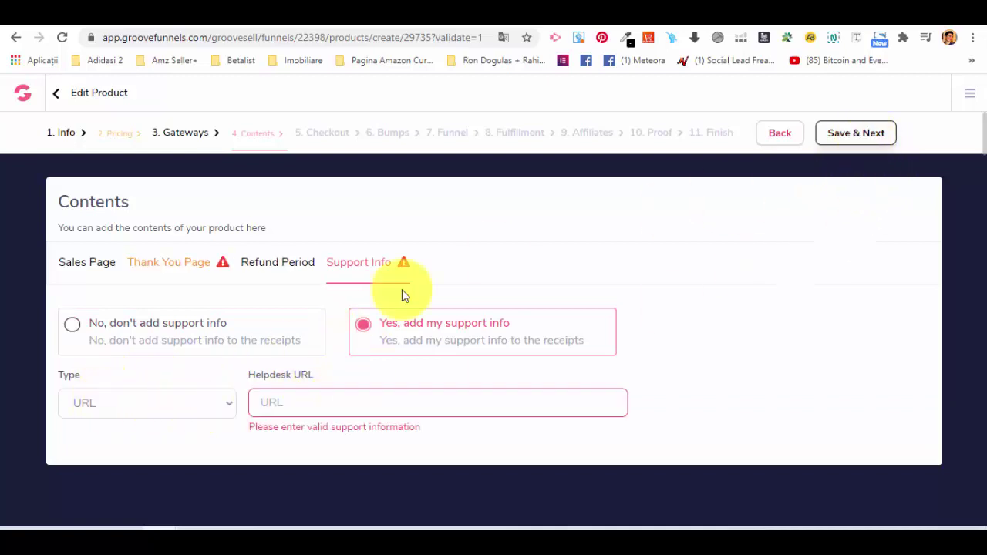
left_click(73, 324)
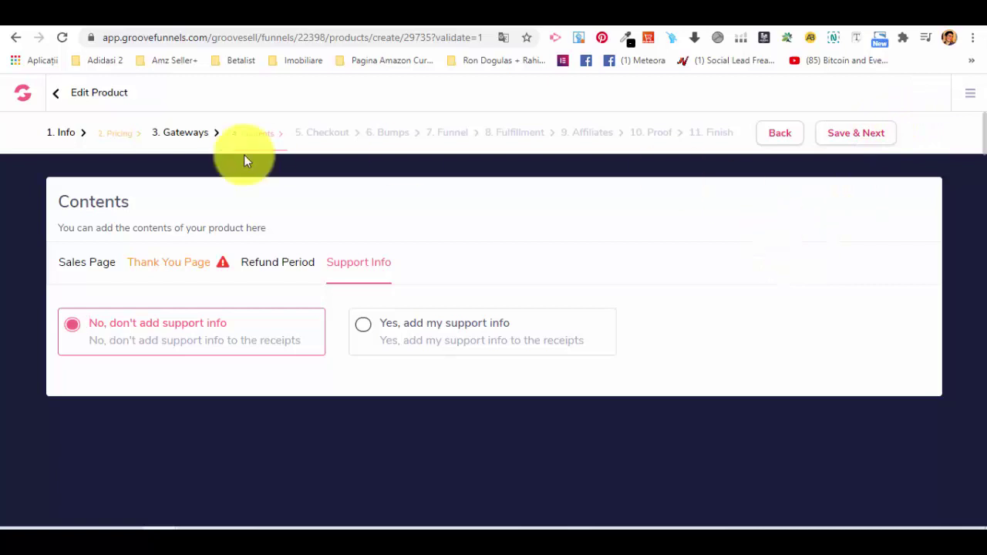
left_click(202, 268)
left_click(154, 409)
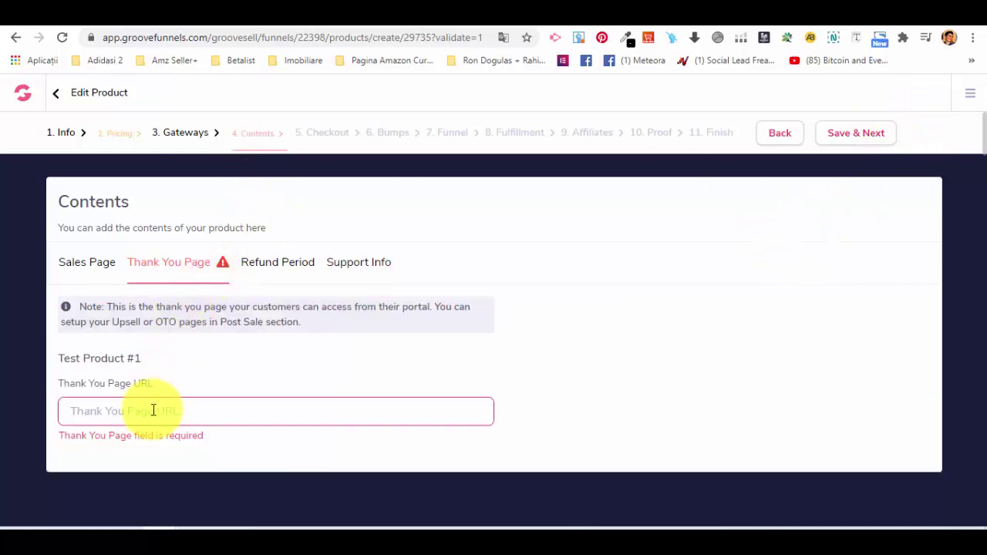
type("test.com/ty")
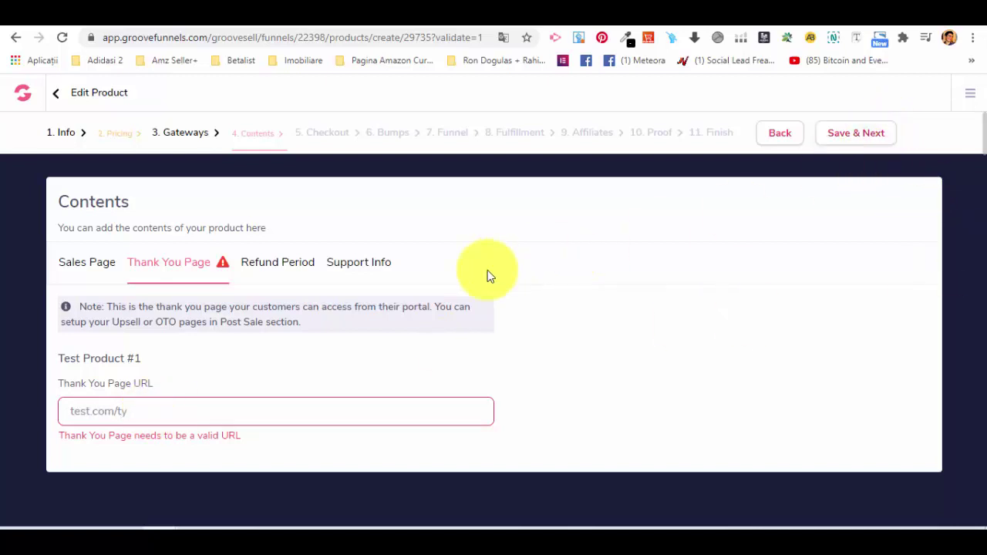
left_click(212, 411)
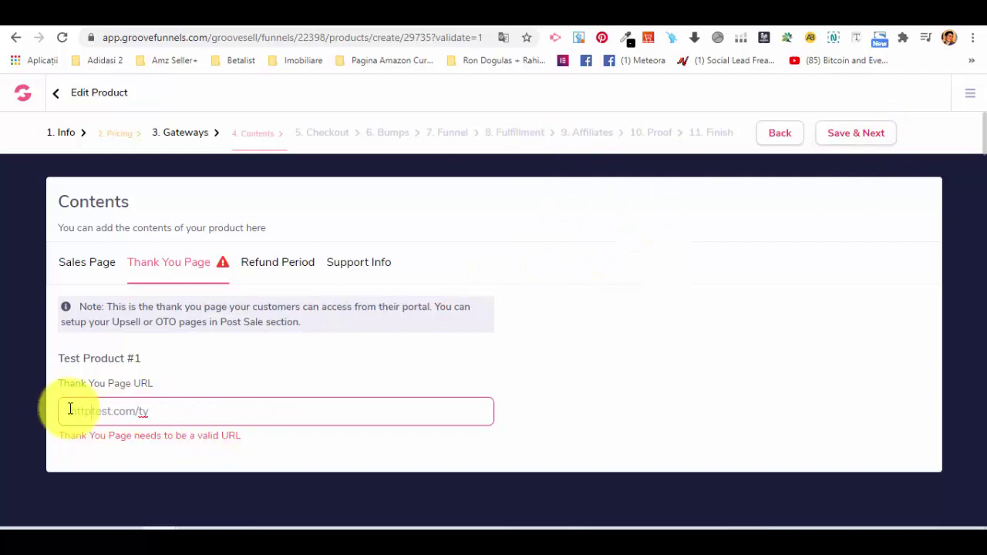
type("://test.com/ty")
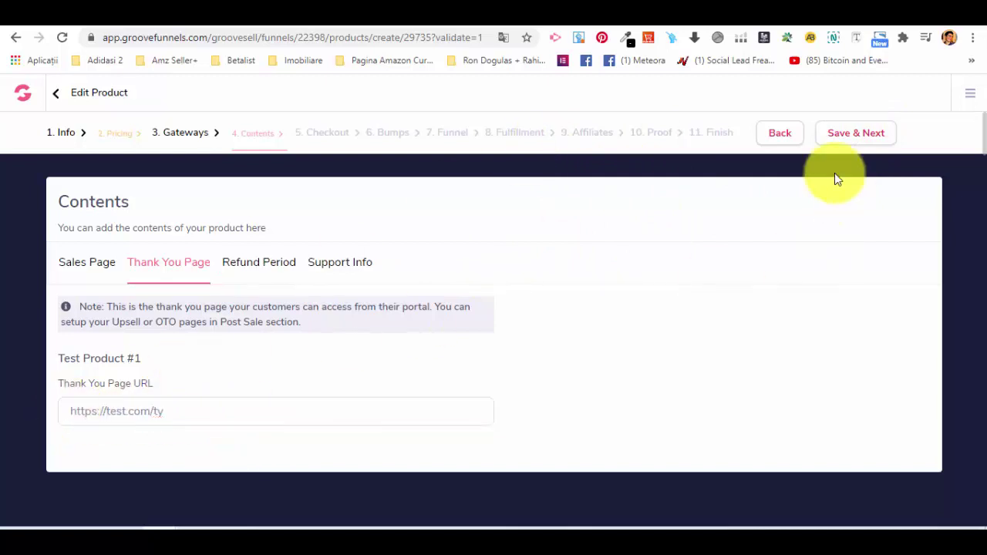
left_click(841, 140)
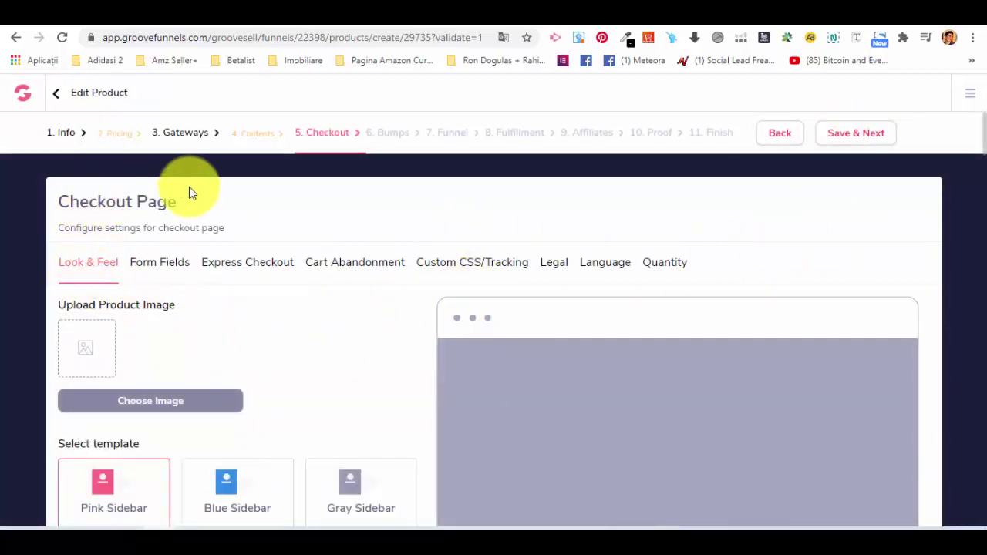
Look over the checkout page template options, and save the Checkout, Bumps and Funnel stages with their default settings
scroll(376, 242, "down", 2)
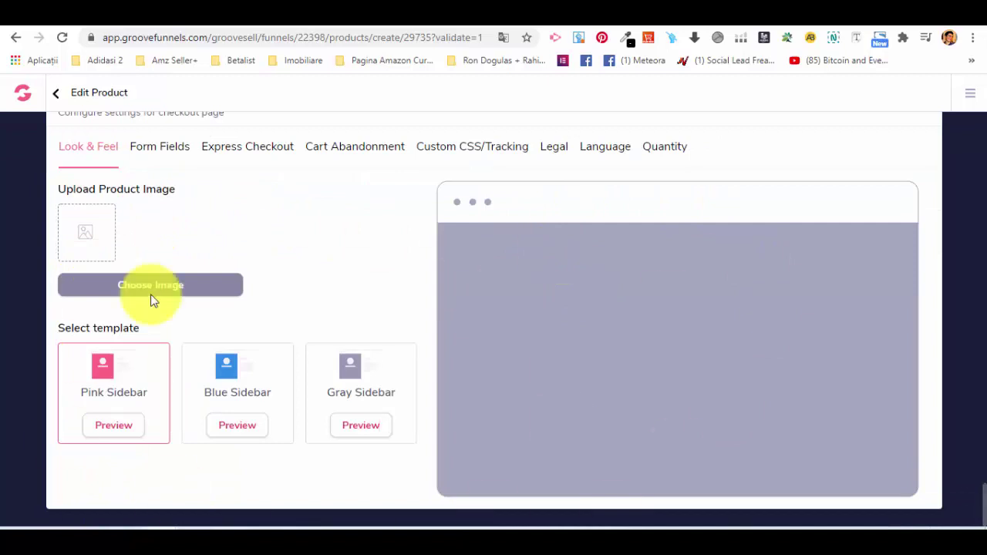
scroll(770, 414, "up", 2)
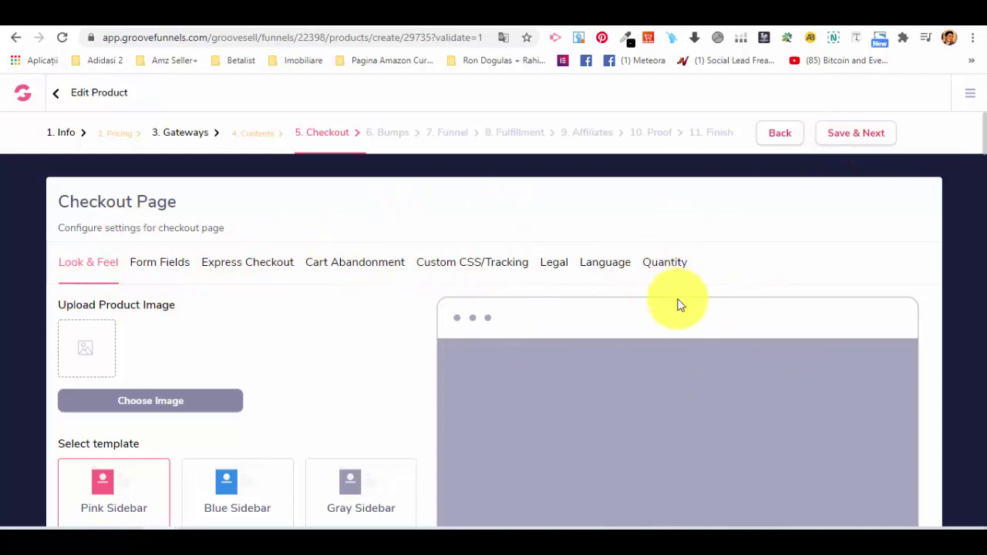
left_click(859, 131)
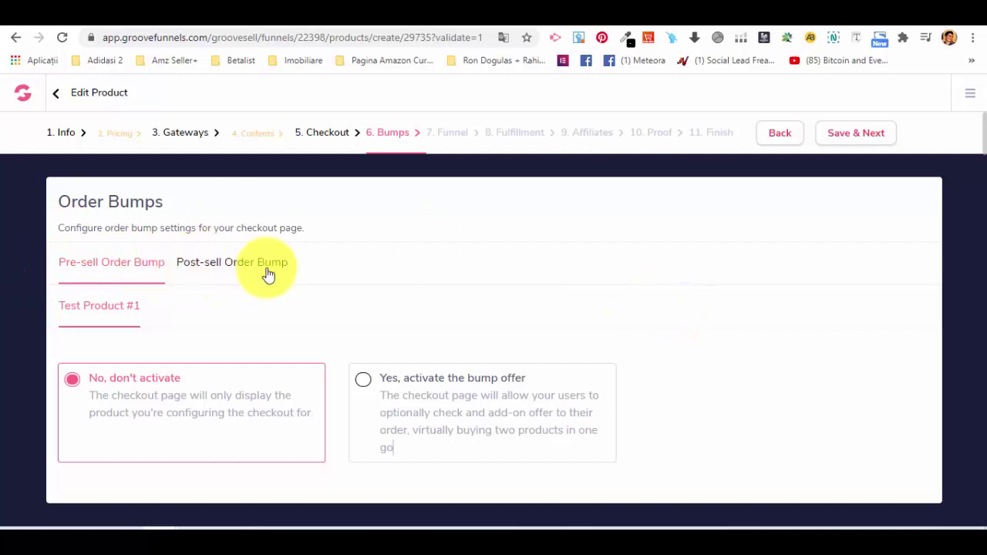
left_click(848, 138)
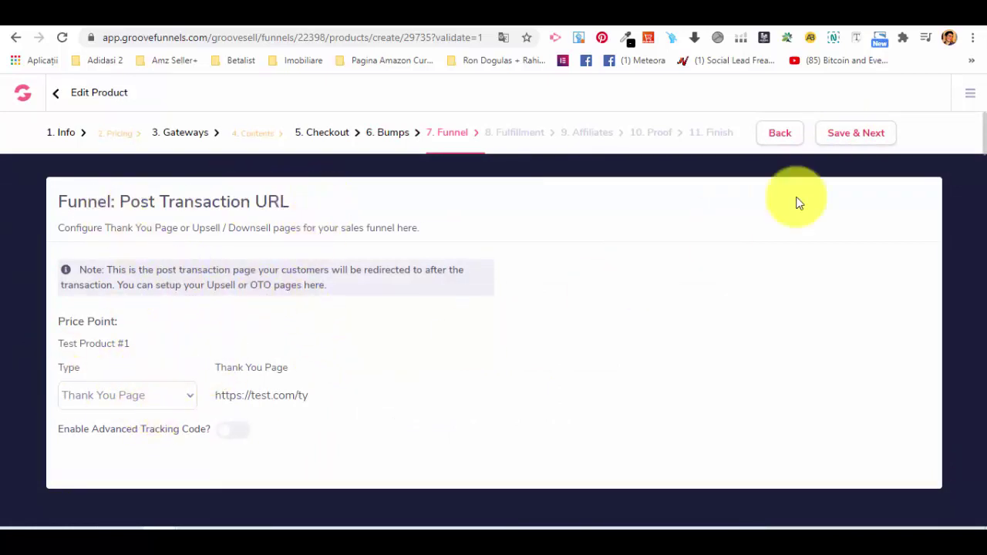
left_click(841, 137)
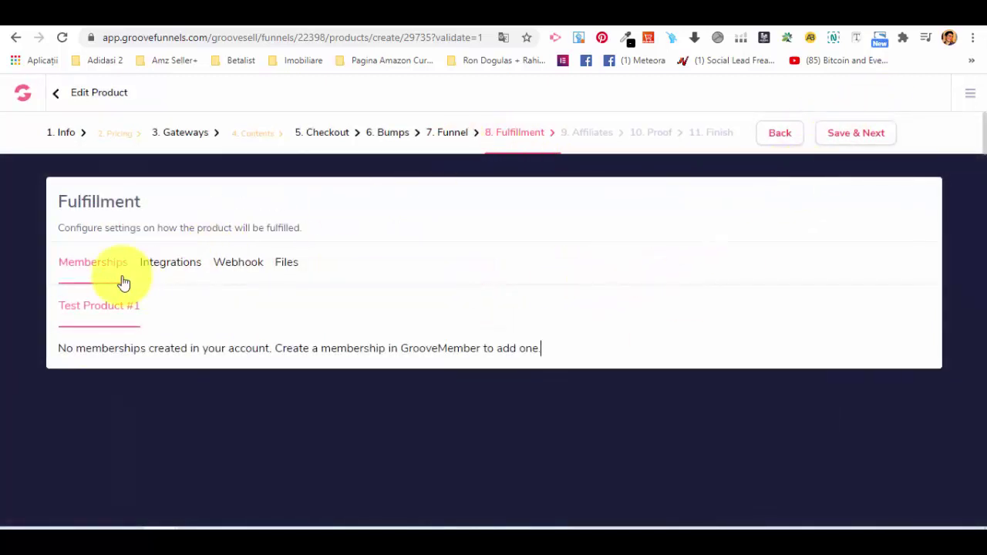
Check the integrations, webhook and files options for fulfillment, and save the Fulfillment stage without adding any
left_click(174, 267)
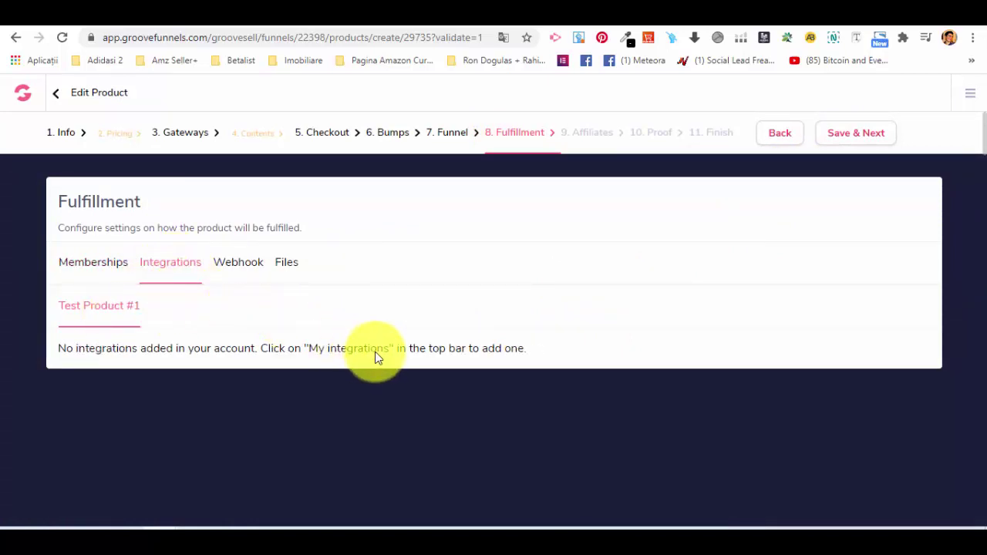
left_click(223, 271)
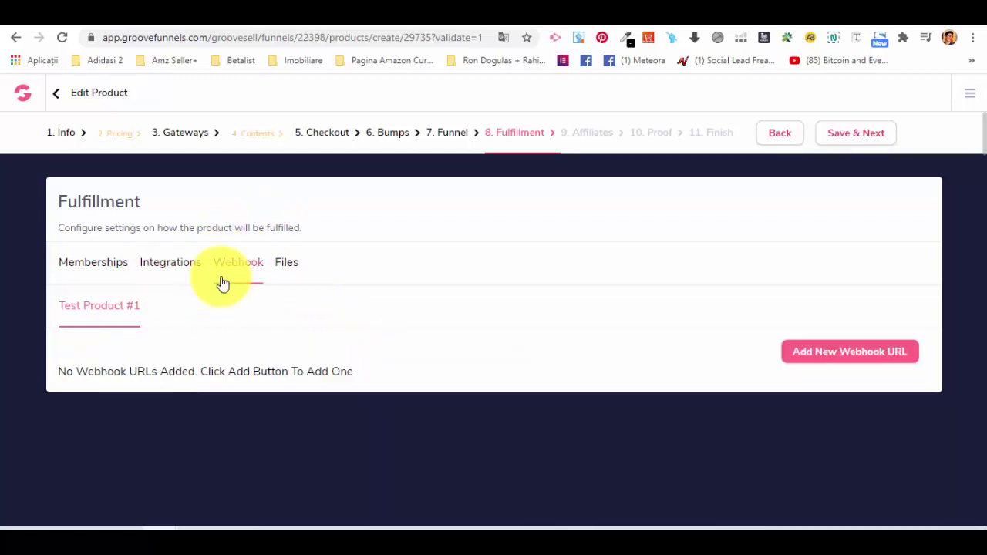
left_click(282, 269)
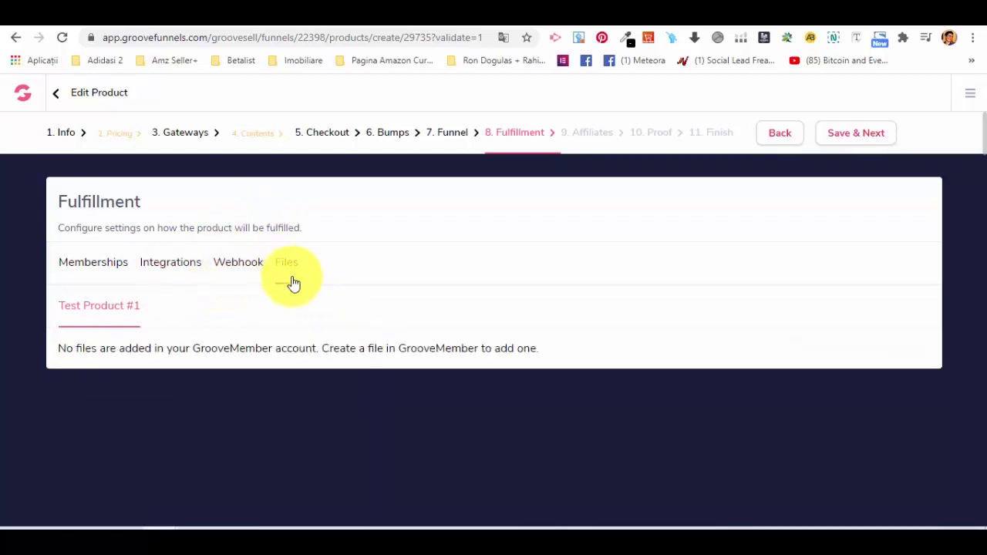
left_click(249, 267)
left_click(289, 271)
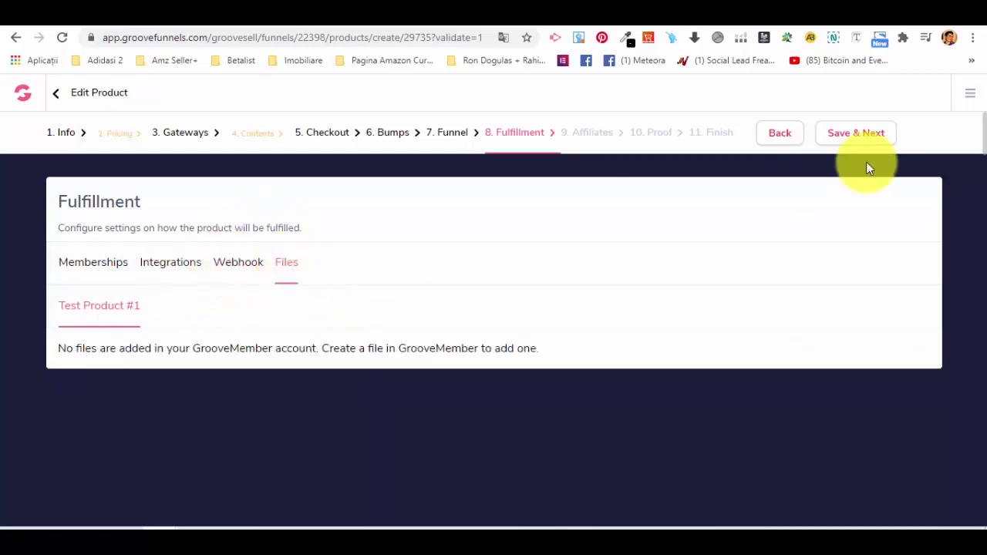
left_click(867, 138)
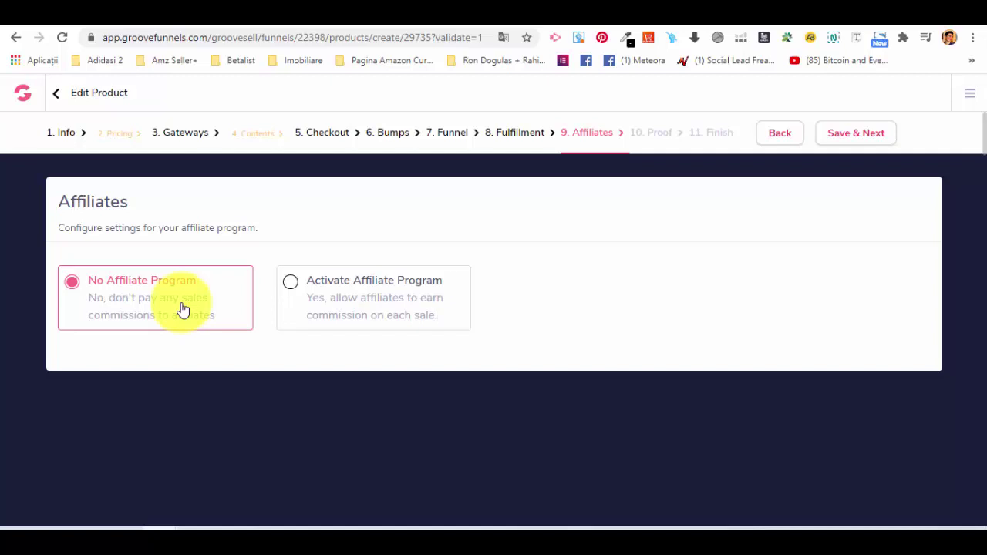
Save the Affiliates stage with No Affiliate Program and the Proof stage without creating any proof widgets
left_click(842, 142)
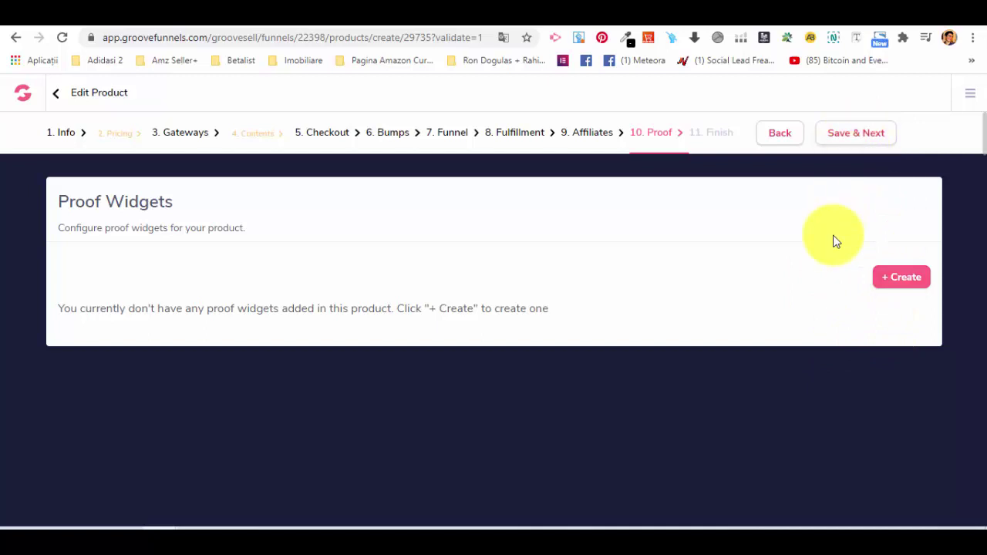
left_click(860, 141)
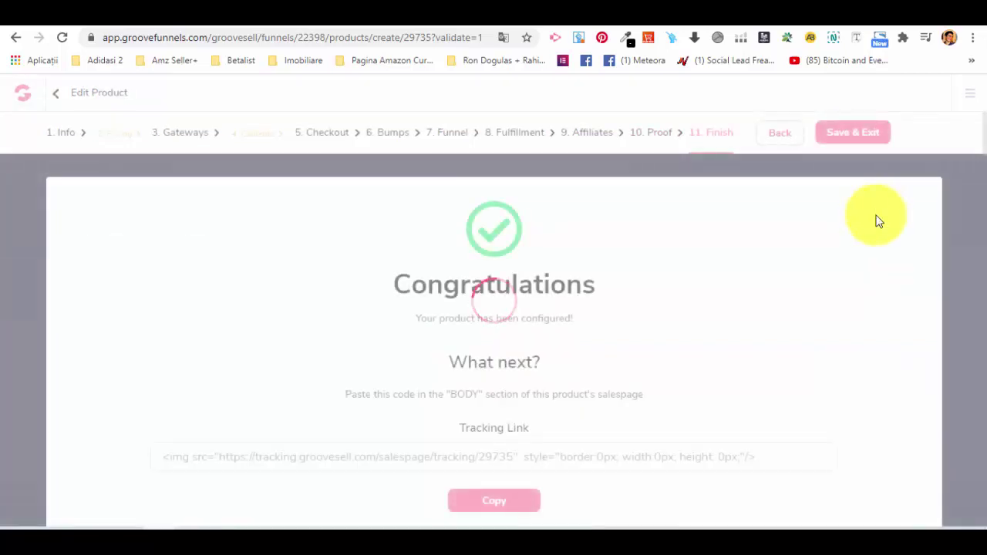
Review the tracking link and follow-up options in the Finish stage, and save the product and exit to the products list
scroll(575, 347, "down", 1)
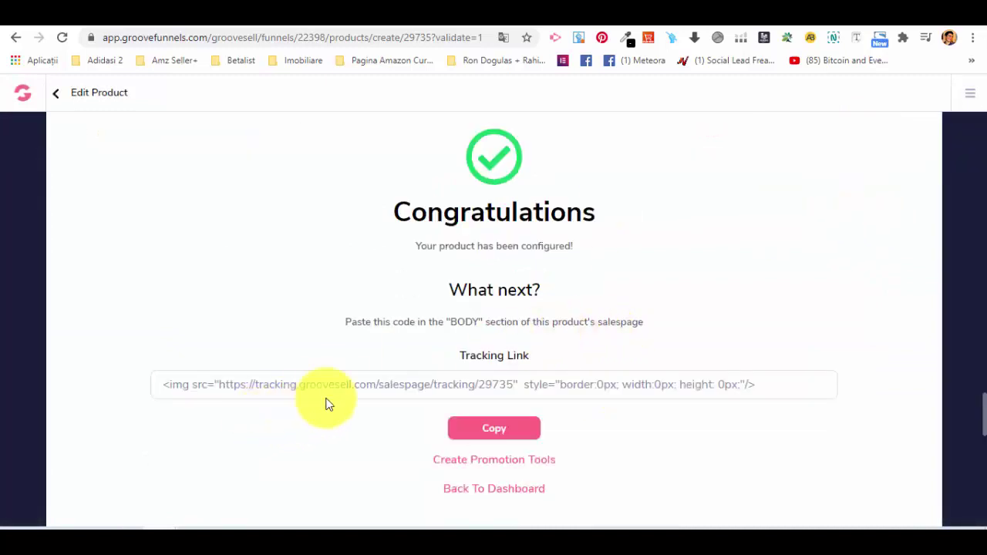
scroll(347, 385, "down", 1)
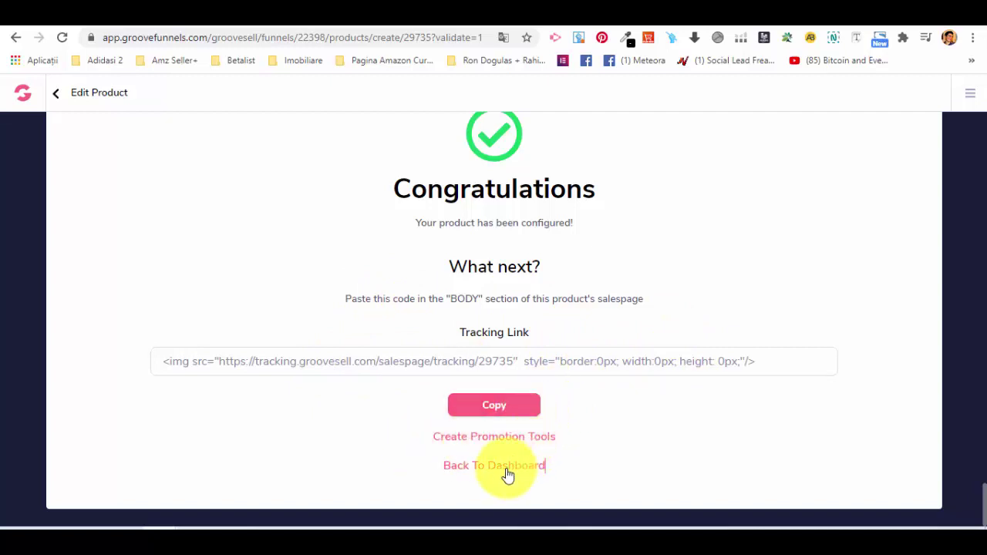
scroll(545, 468, "up", 1)
scroll(544, 469, "up", 1)
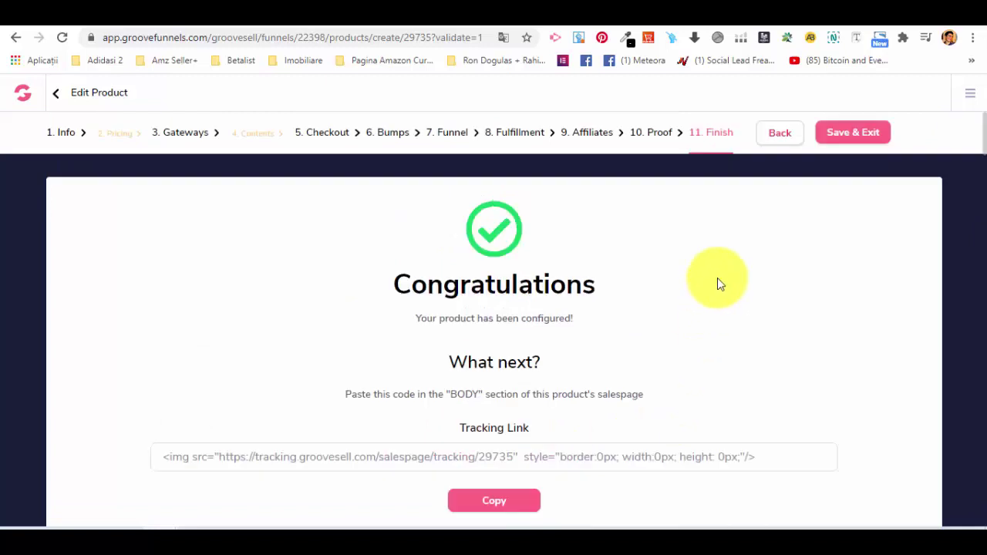
left_click(845, 144)
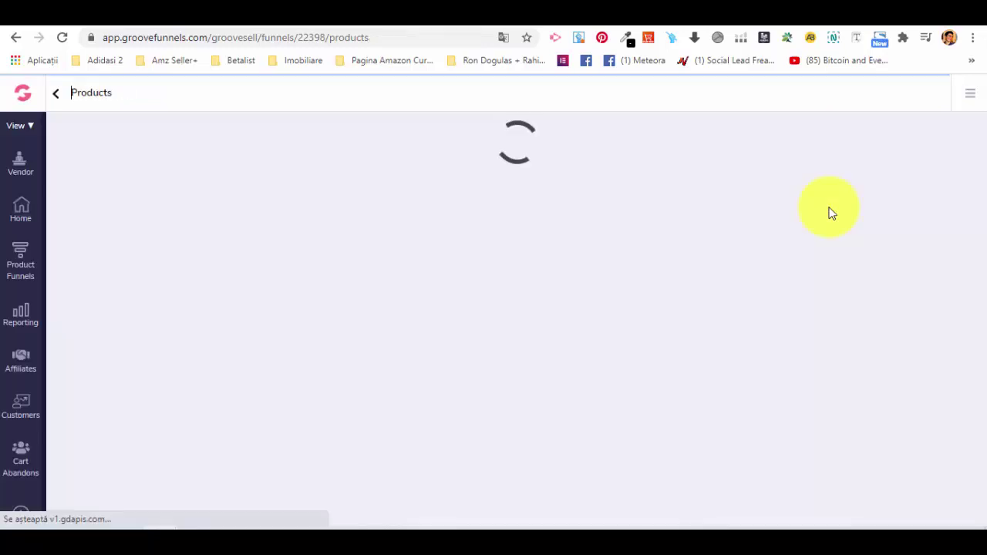